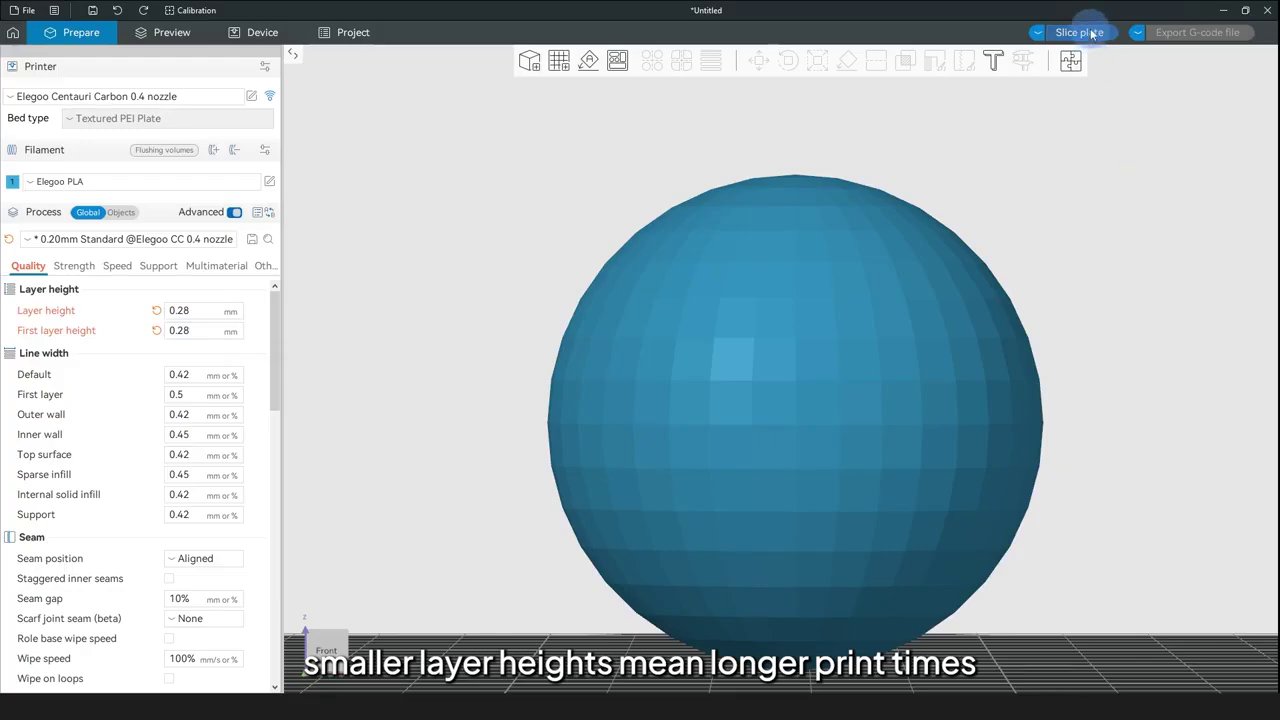
Step: Slice the plate holding the sphere and view its layer preview
click(1080, 32)
scroll(763, 149, up, 8)
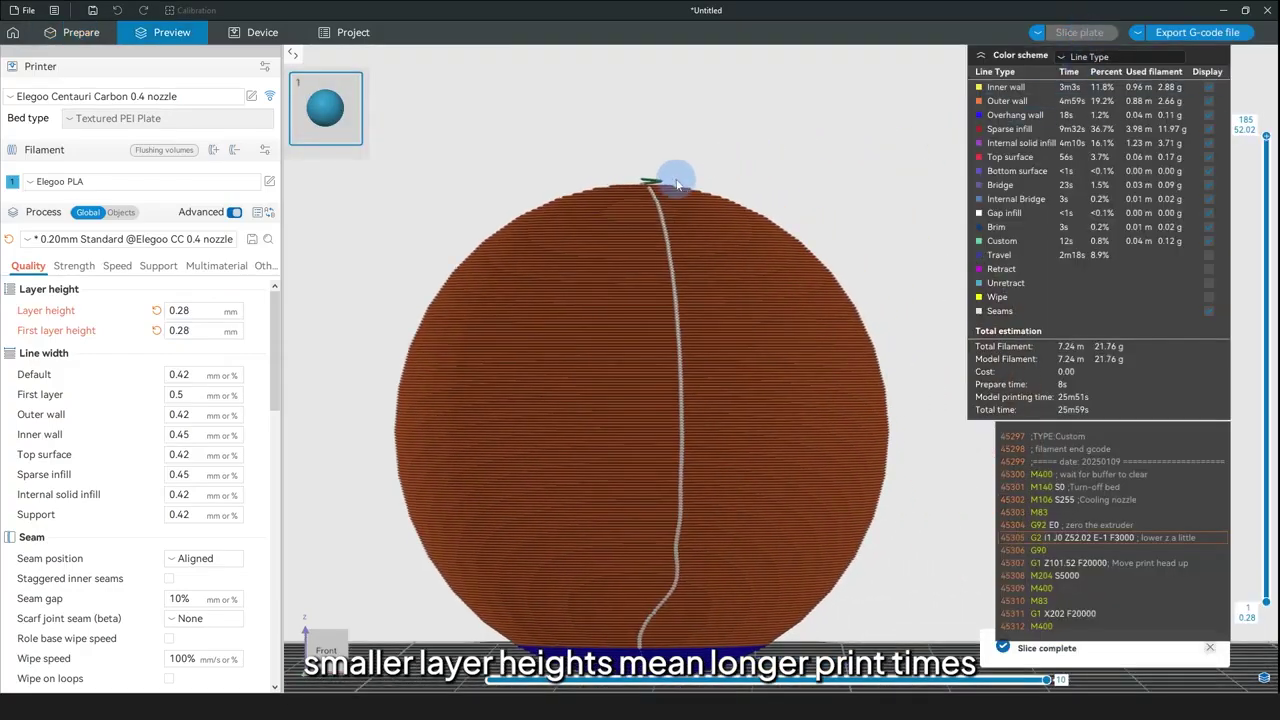
key(0)
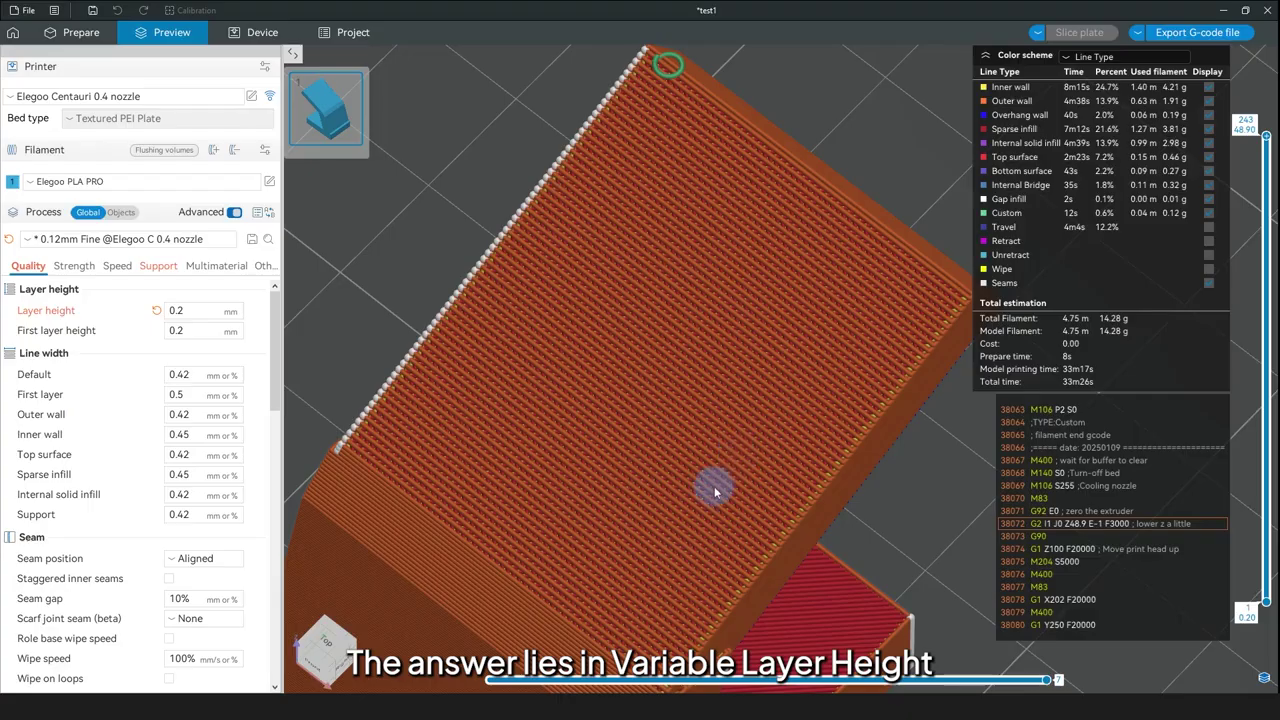
Step: Examine the sliced angled part's sloped top surface and its overall shape from several viewpoints
drag(709, 486, 777, 129)
scroll(808, 450, up, 2)
drag(808, 450, 806, 423)
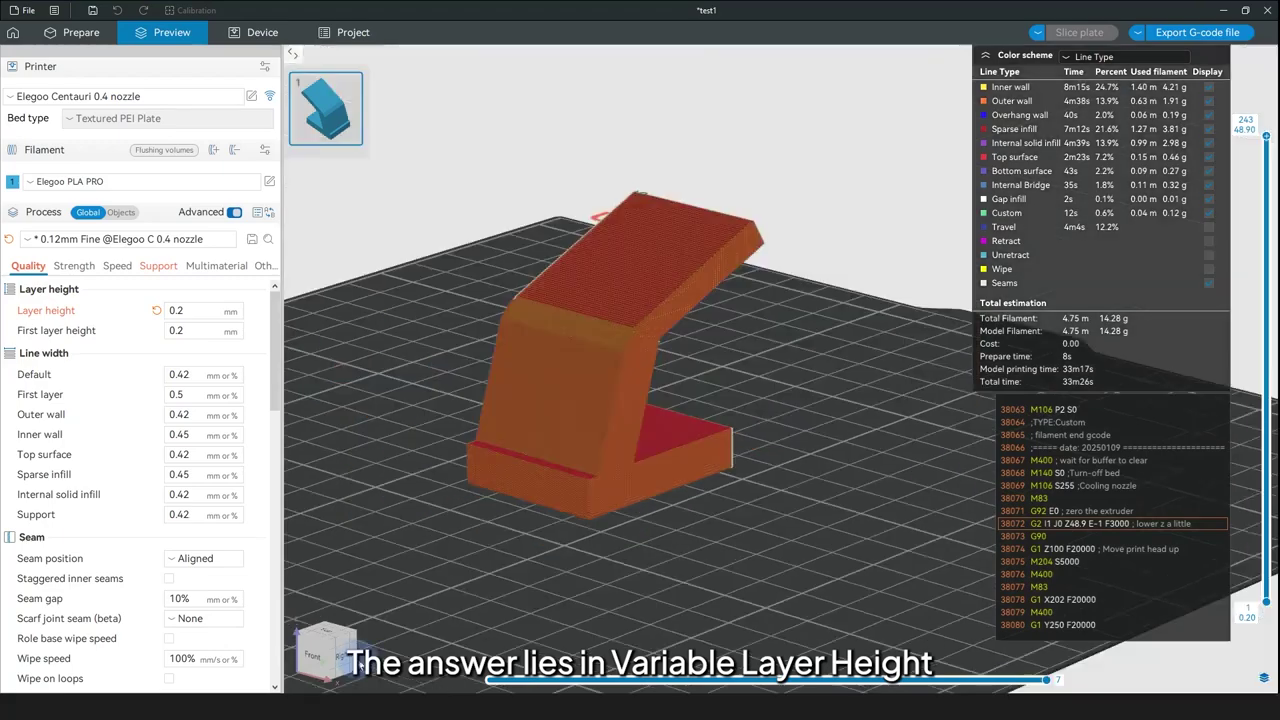
click(347, 659)
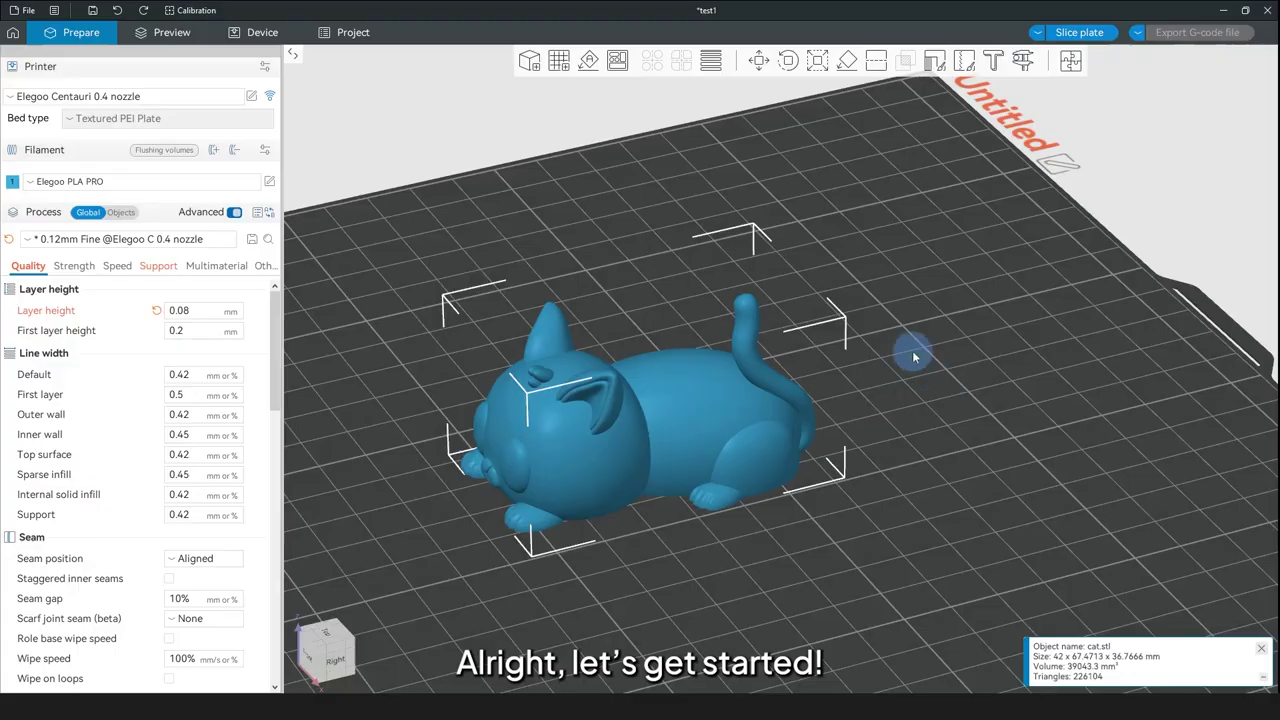
Step: Select the cat model on the build plate and open the Variable layer height tool for it
middle_drag(914, 354, 1052, 341)
click(1102, 348)
click(768, 375)
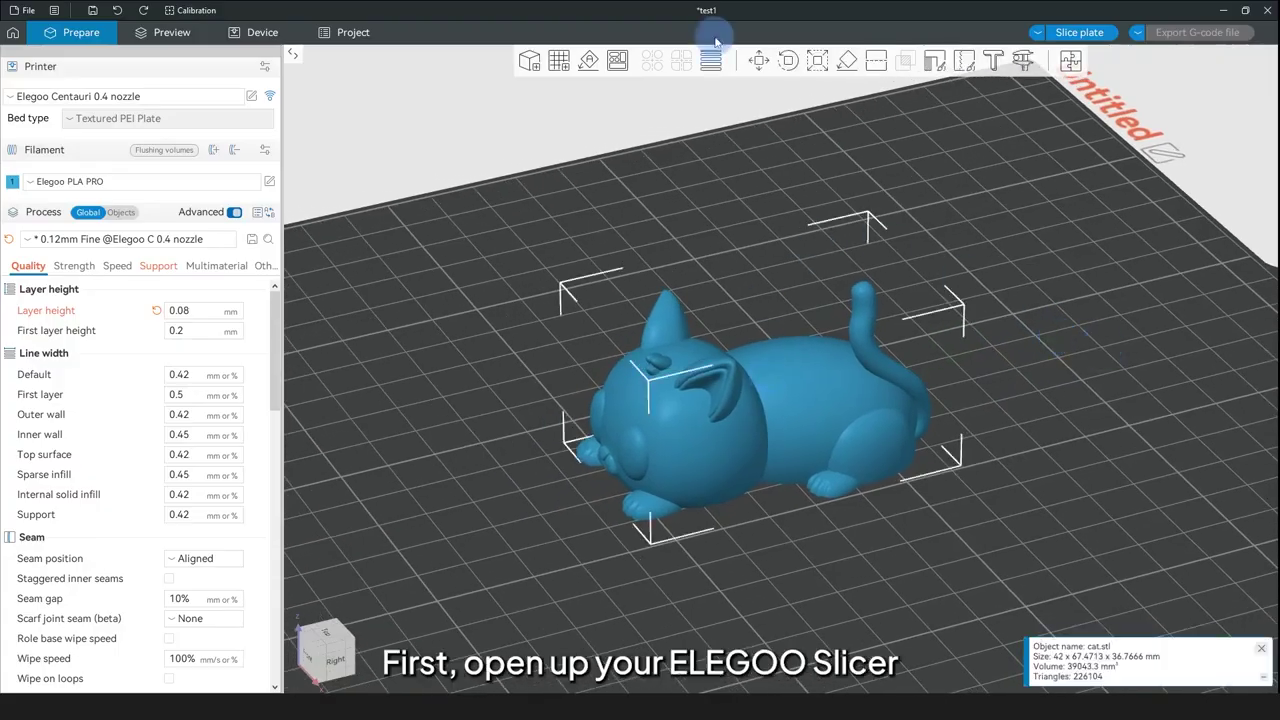
middle_drag(1050, 154, 1062, 187)
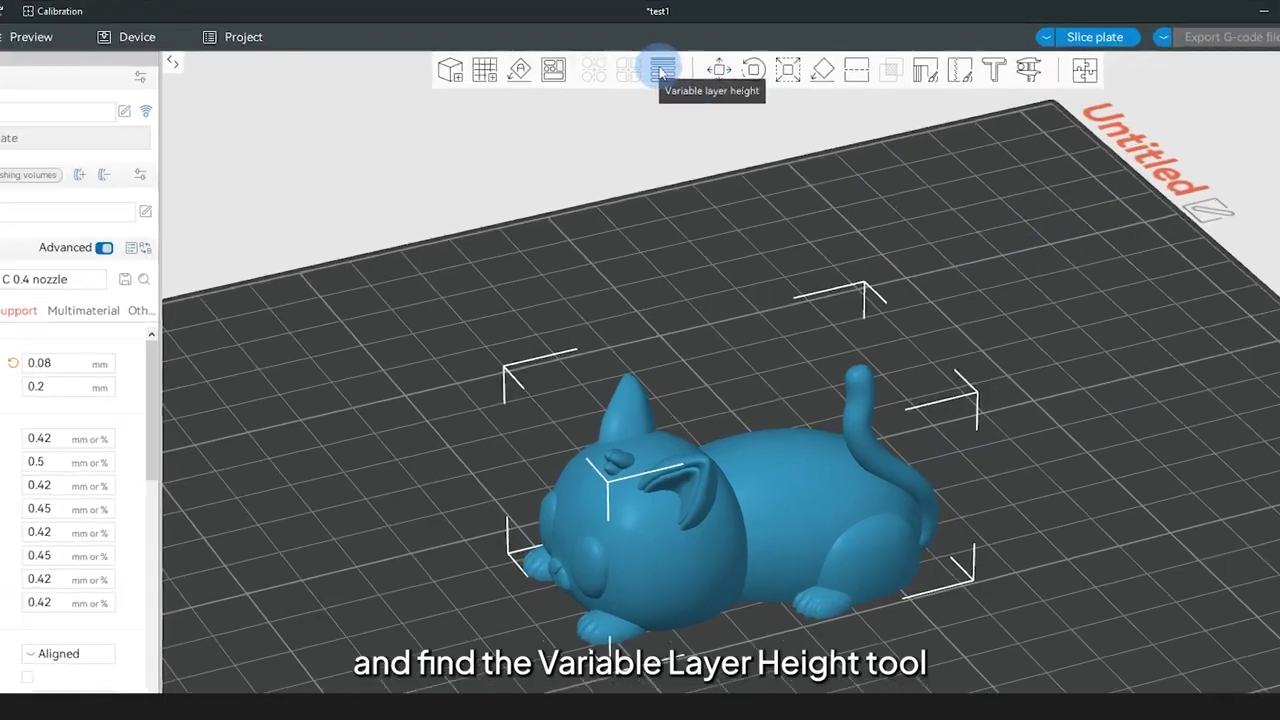
click(710, 60)
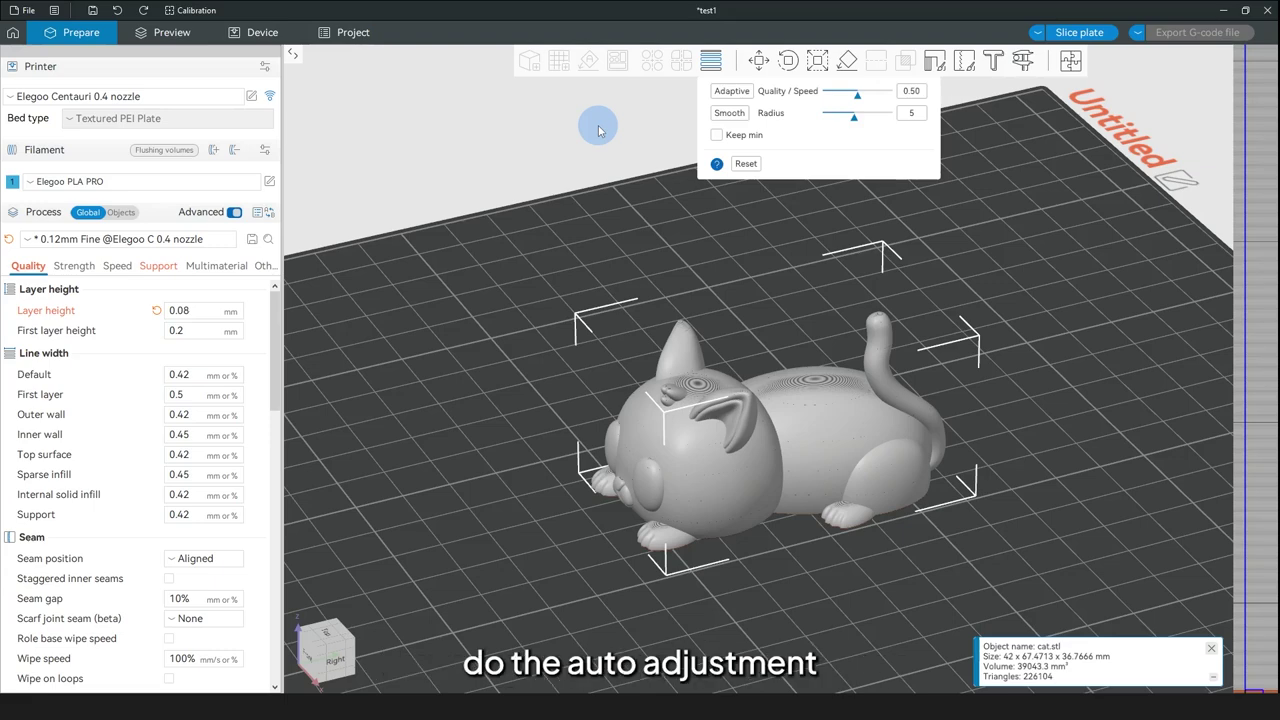
Step: Set Quality / Speed to 0.26 and apply adaptive layer heights to the cat model
drag(857, 94, 842, 95)
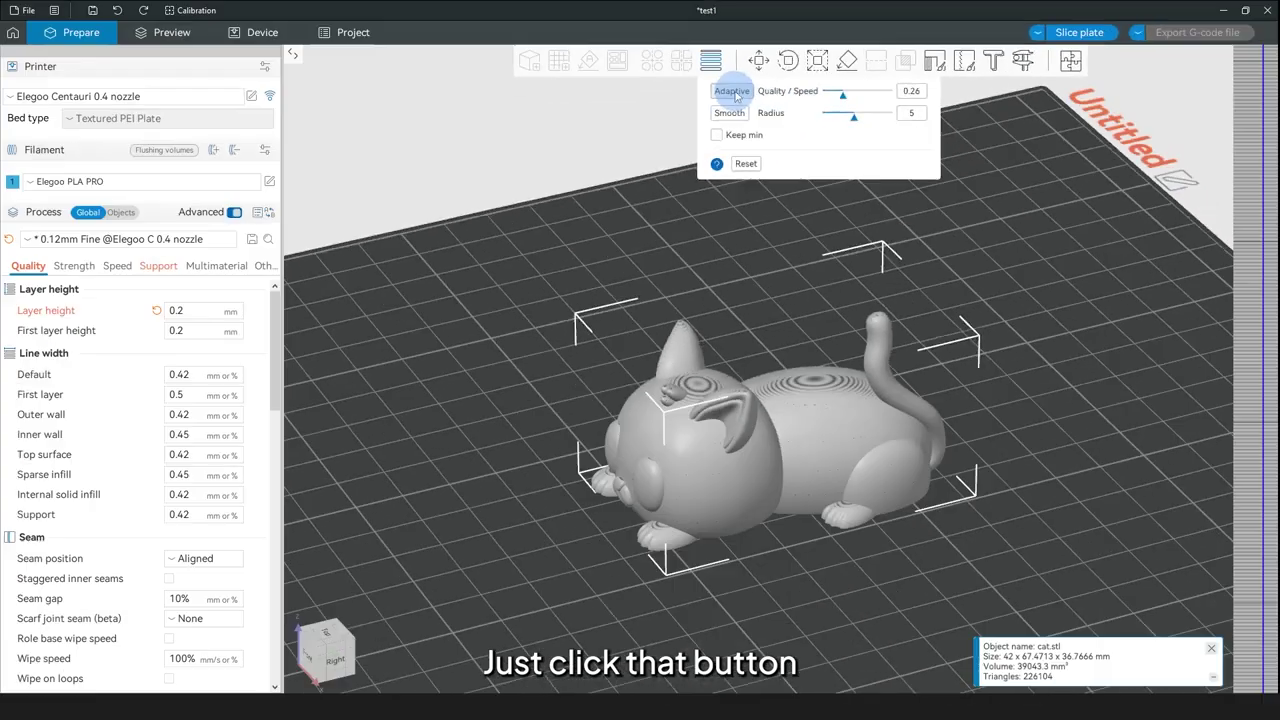
click(543, 183)
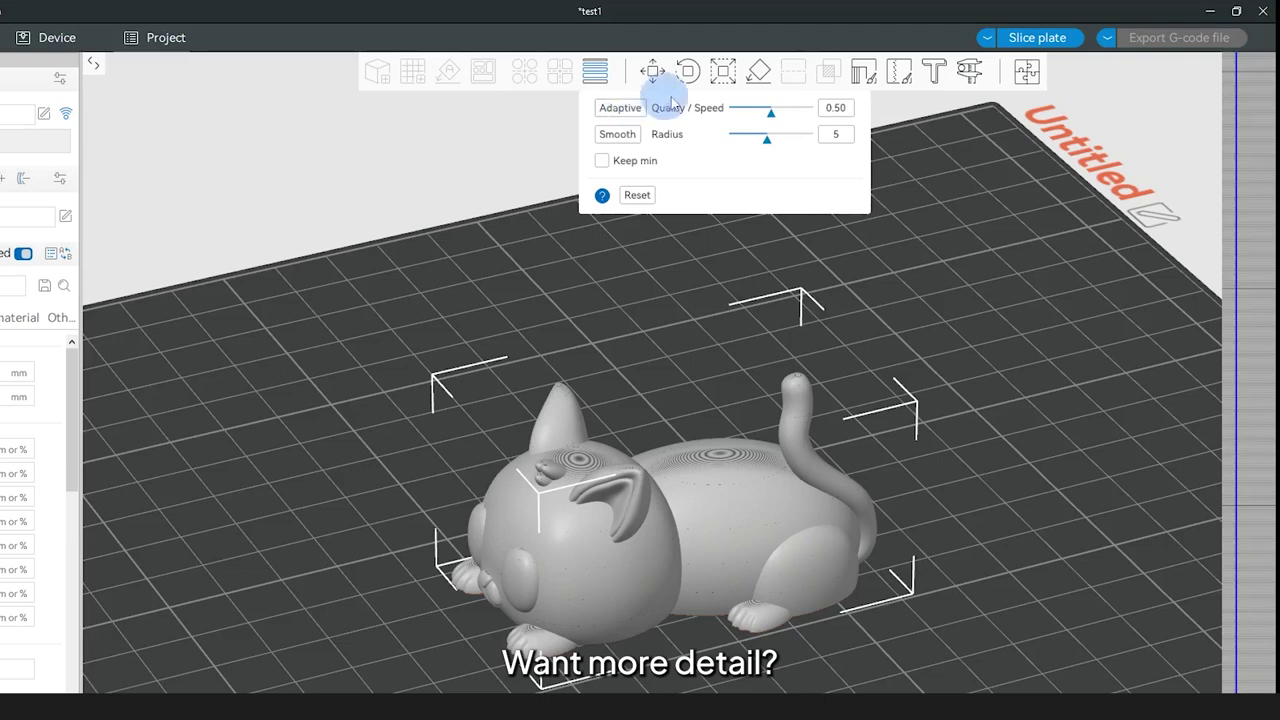
mouse_move(771, 117)
mouse_down()
mouse_move(740, 117)
mouse_move(793, 117)
mouse_move(747, 117)
mouse_move(771, 117)
mouse_up()
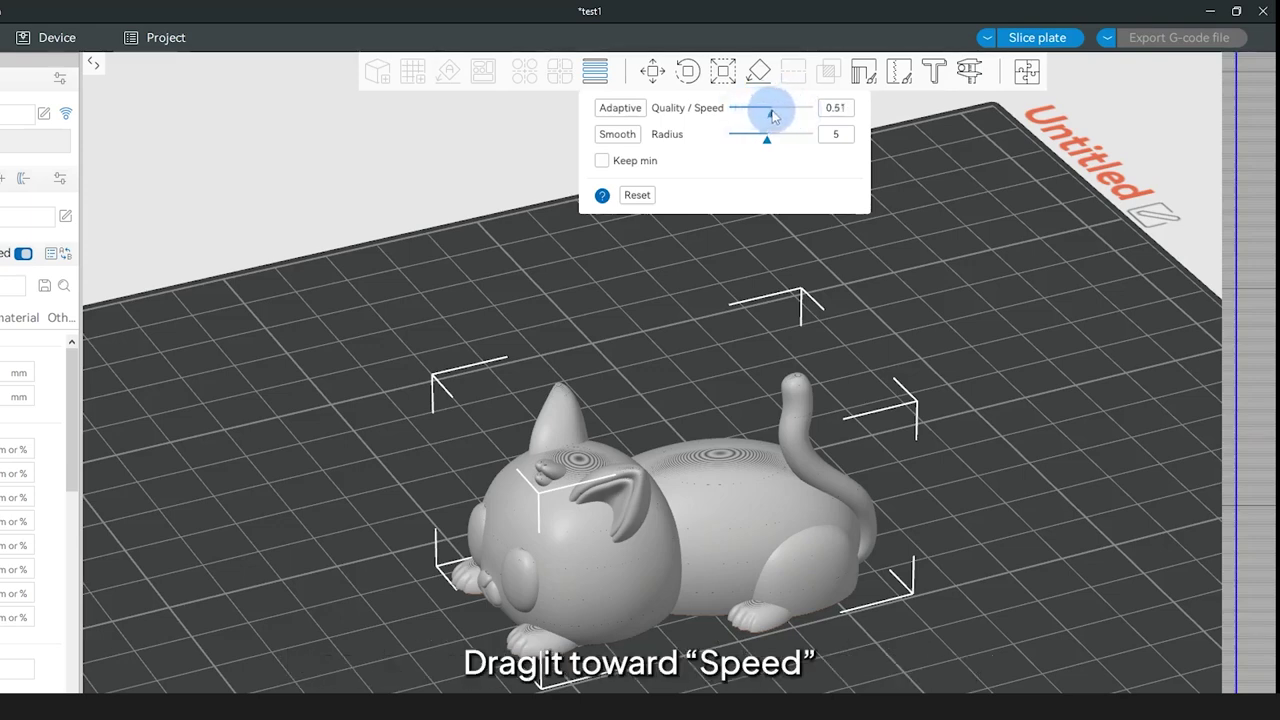
click(832, 110)
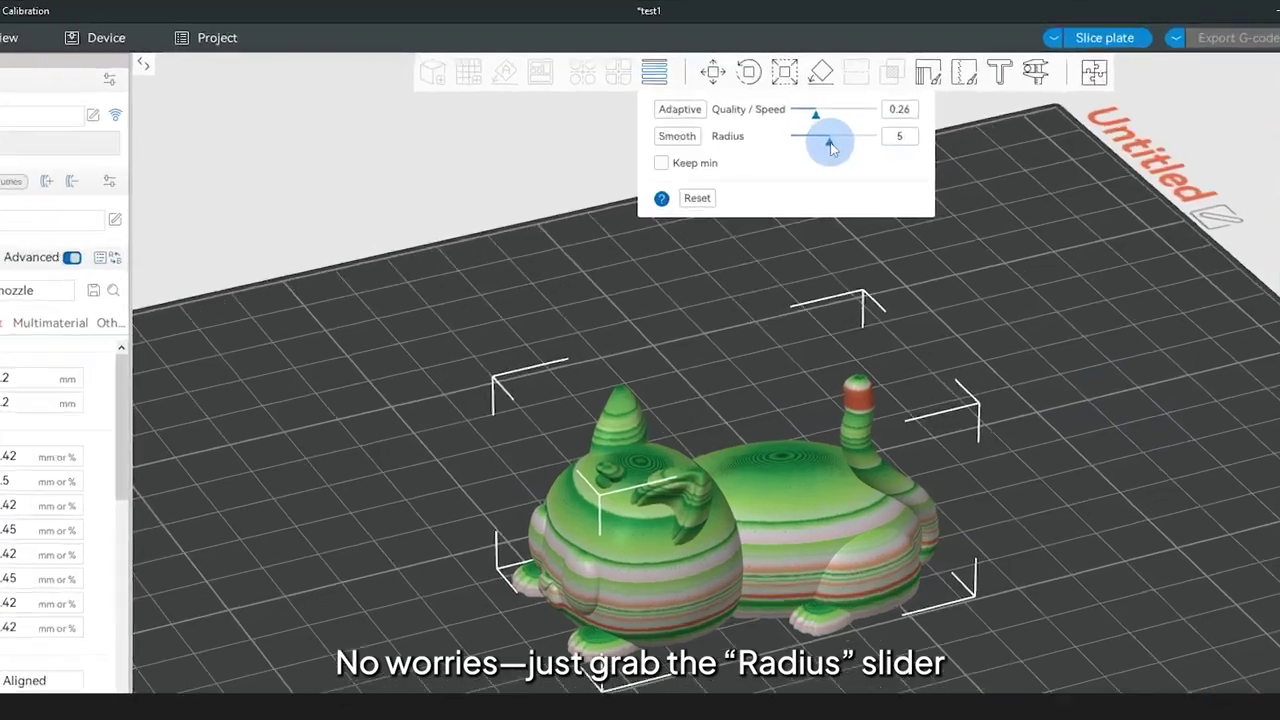
Step: Smooth the cat's layer height transitions with a radius of 7 and enable Keep min
drag(831, 146, 837, 145)
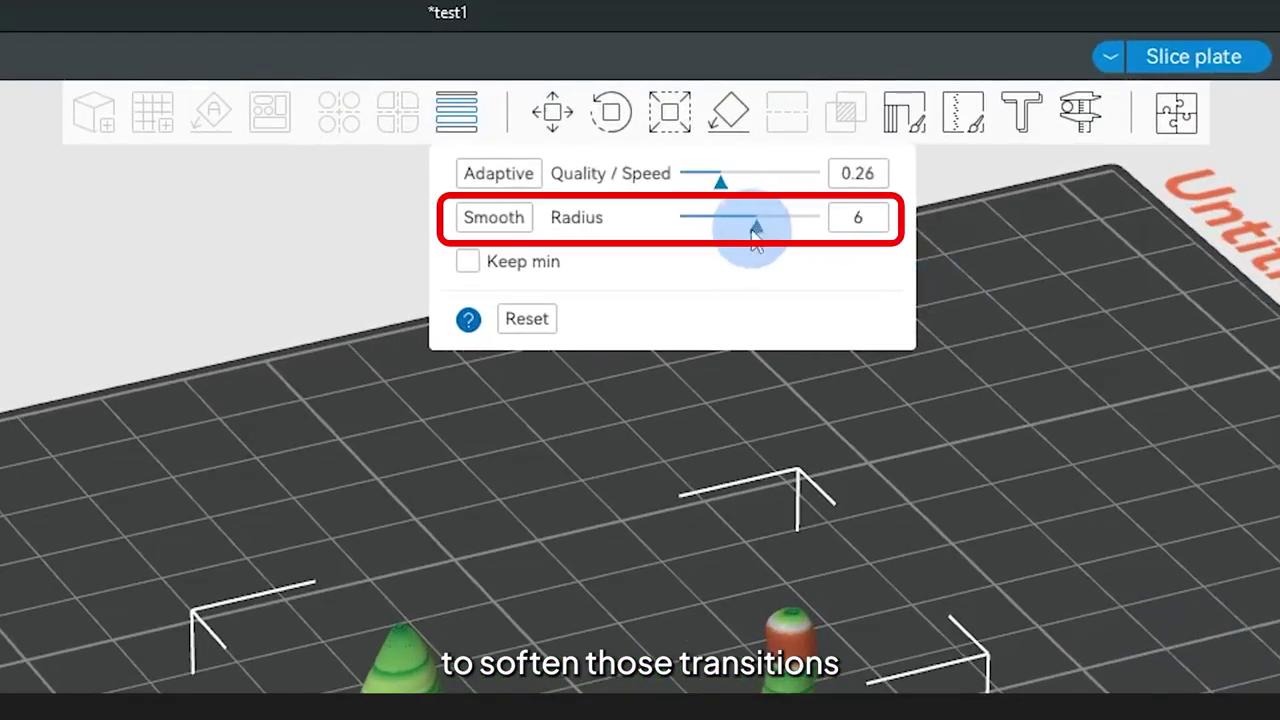
mouse_move(753, 230)
mouse_down()
mouse_move(713, 232)
mouse_move(770, 235)
mouse_up()
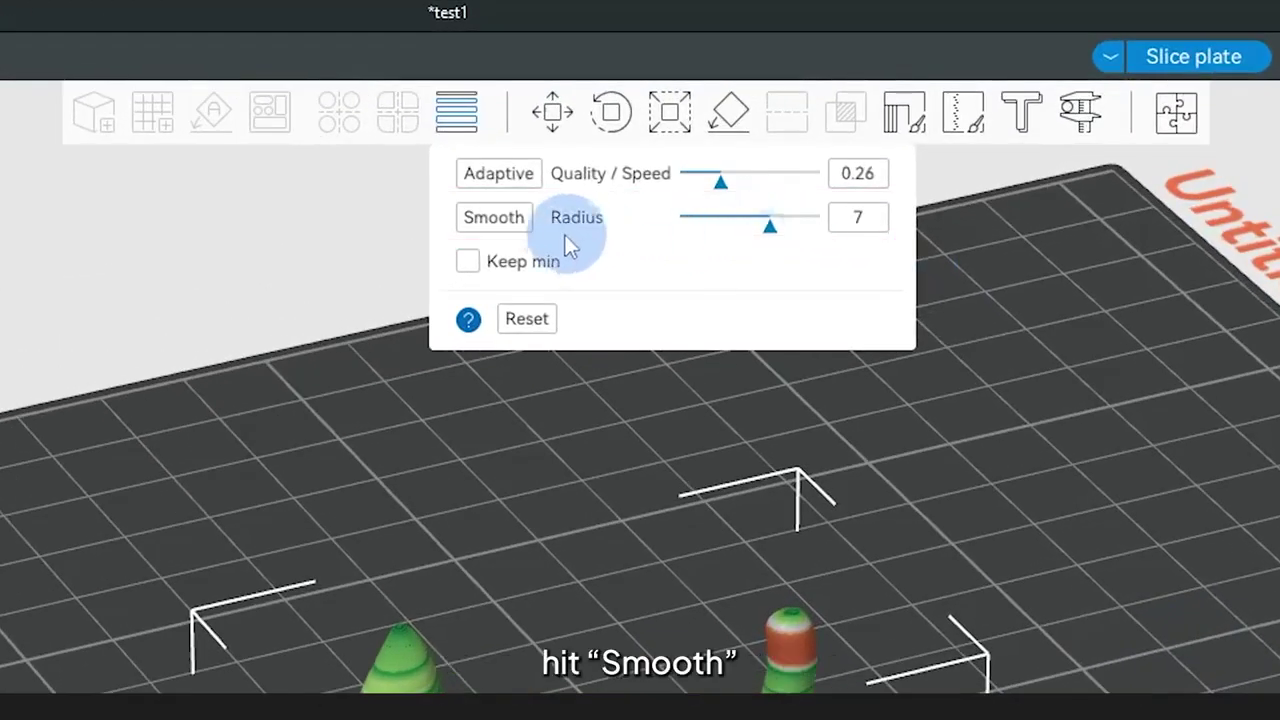
click(493, 217)
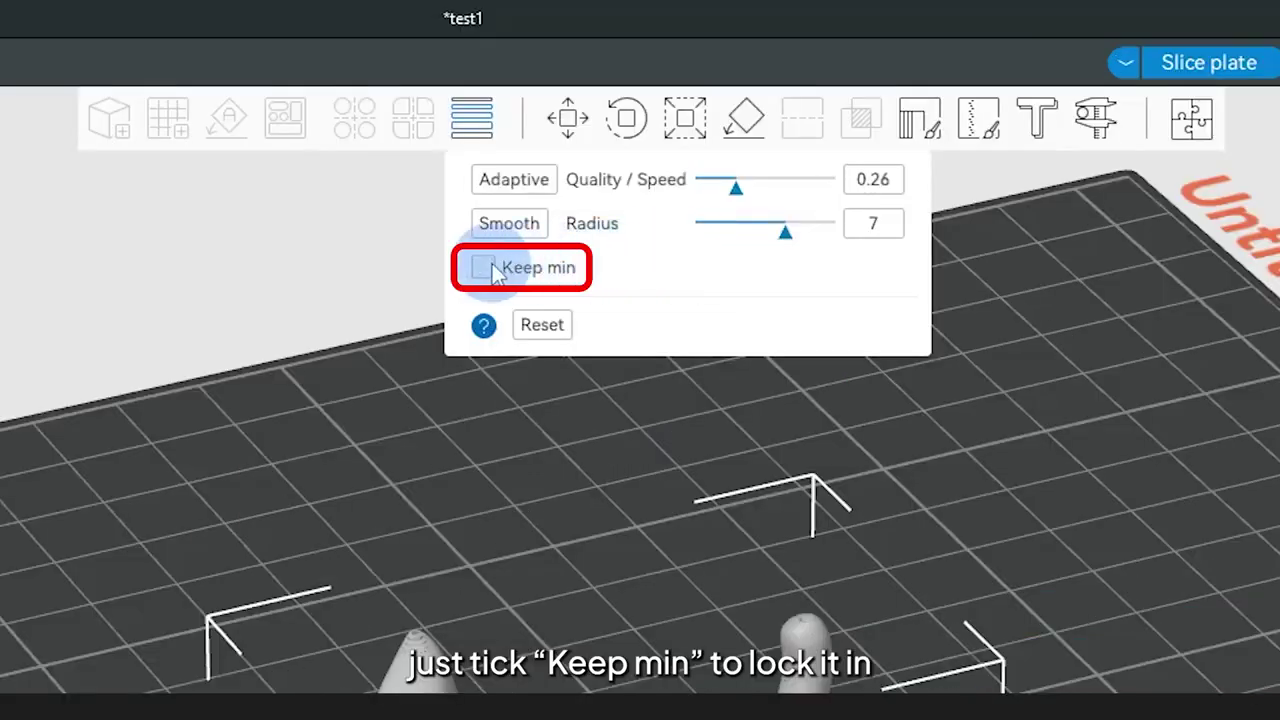
click(485, 268)
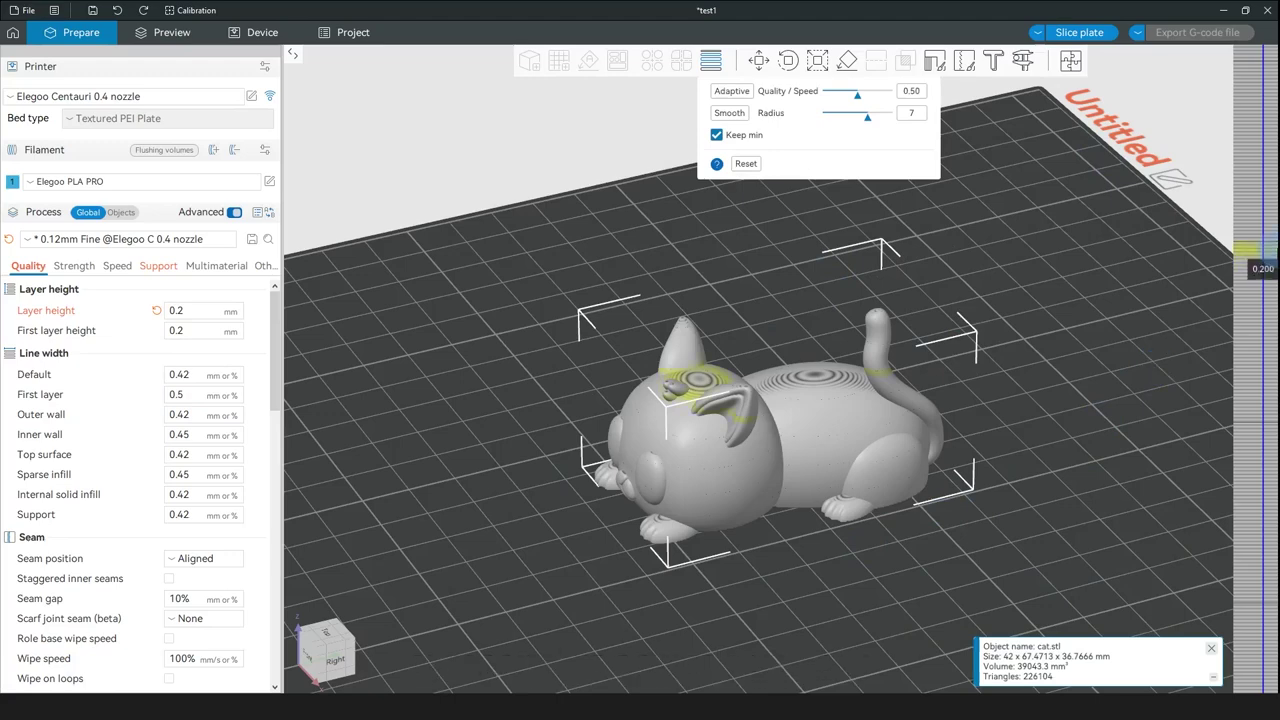
Step: Try thinner layers at the top of the cat's head and 0.28 mm layers around its mid-body, and reset the profile
mouse_move(1250, 237)
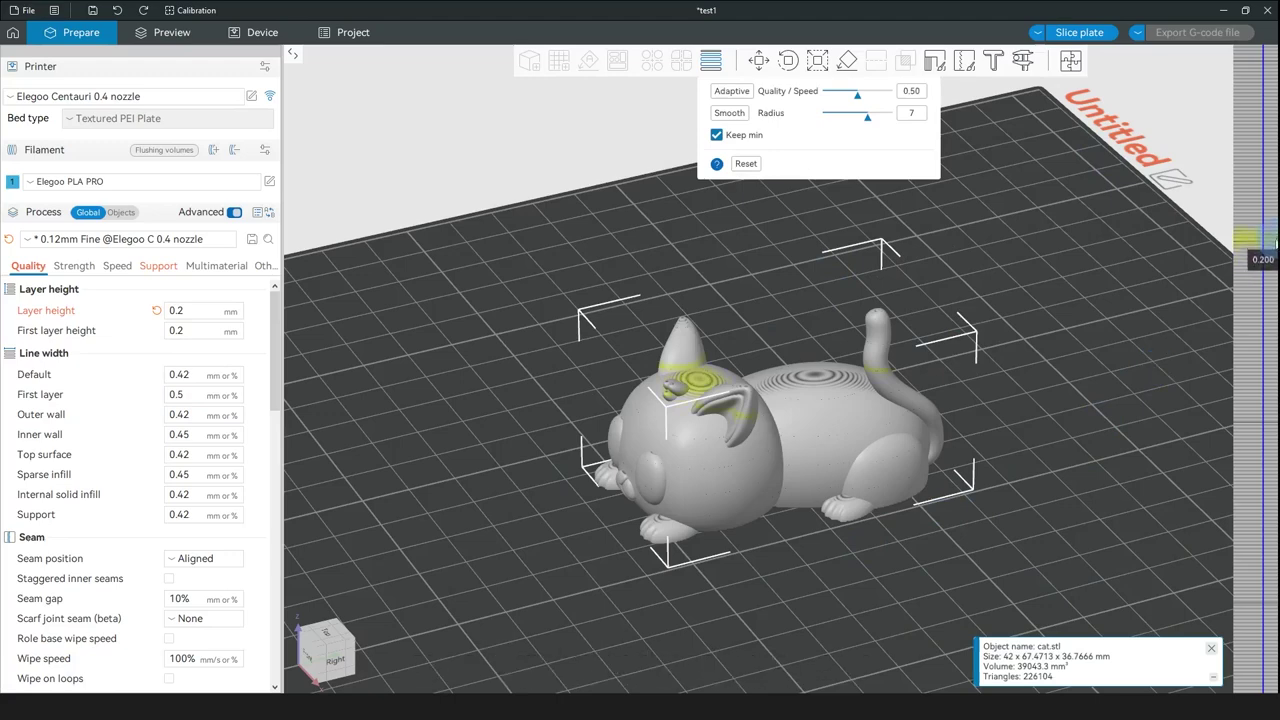
click(1272, 243)
click(1272, 243)
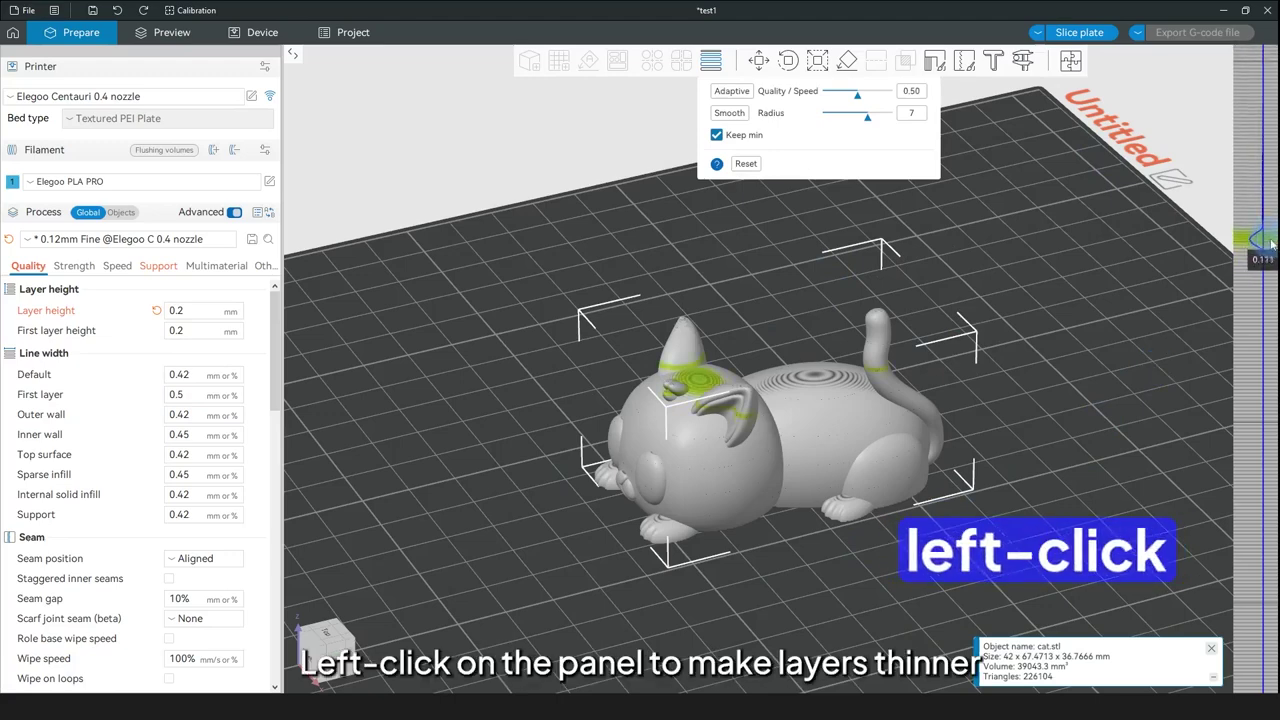
click(1272, 243)
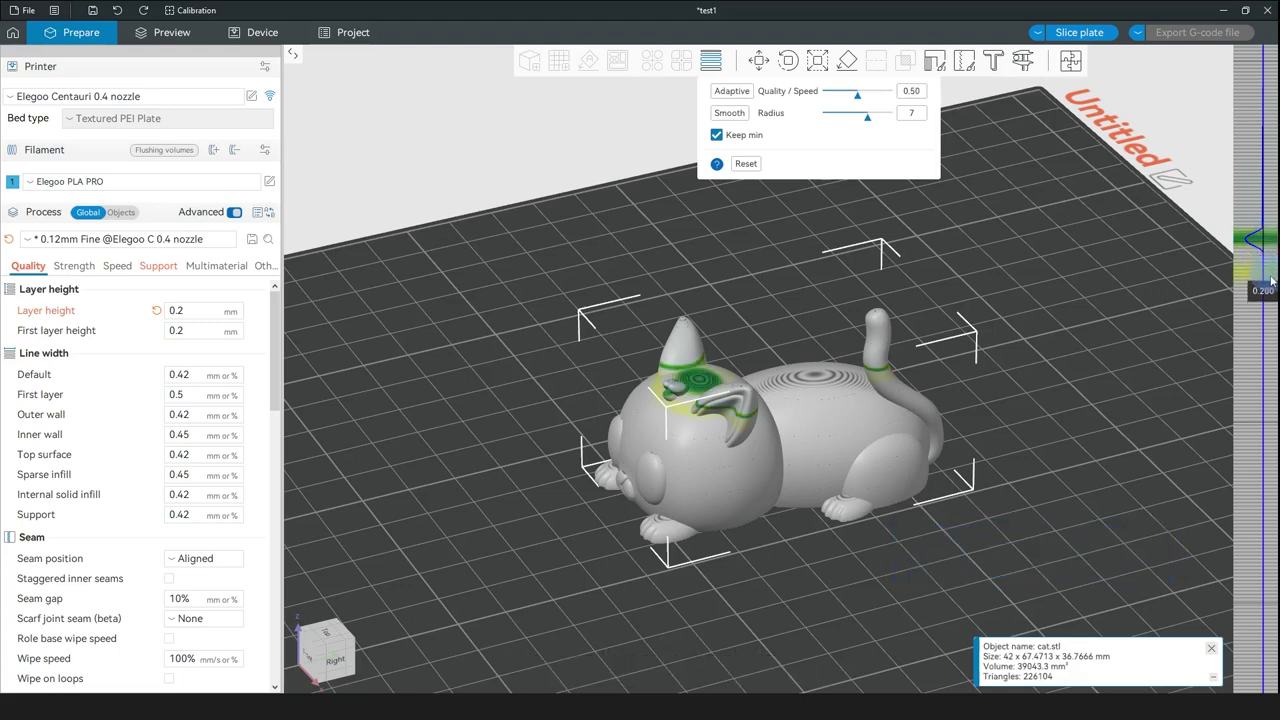
right_click(1273, 388)
right_click(1273, 388)
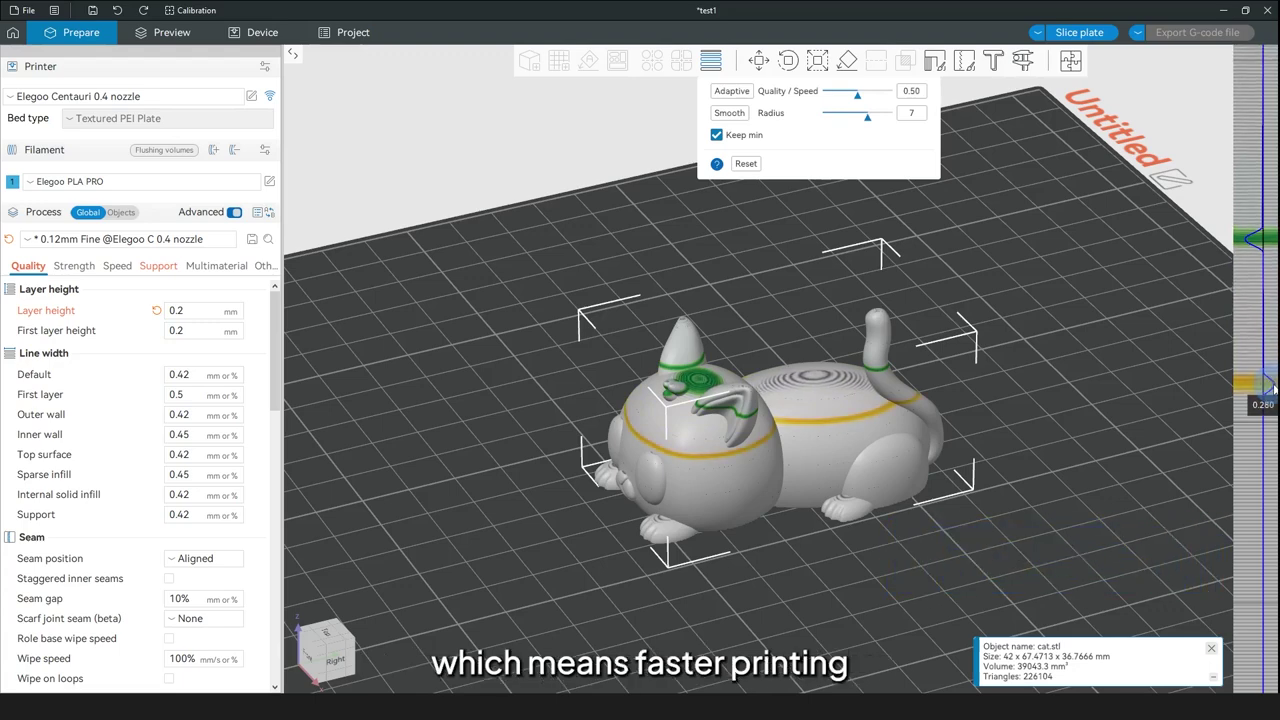
click(745, 162)
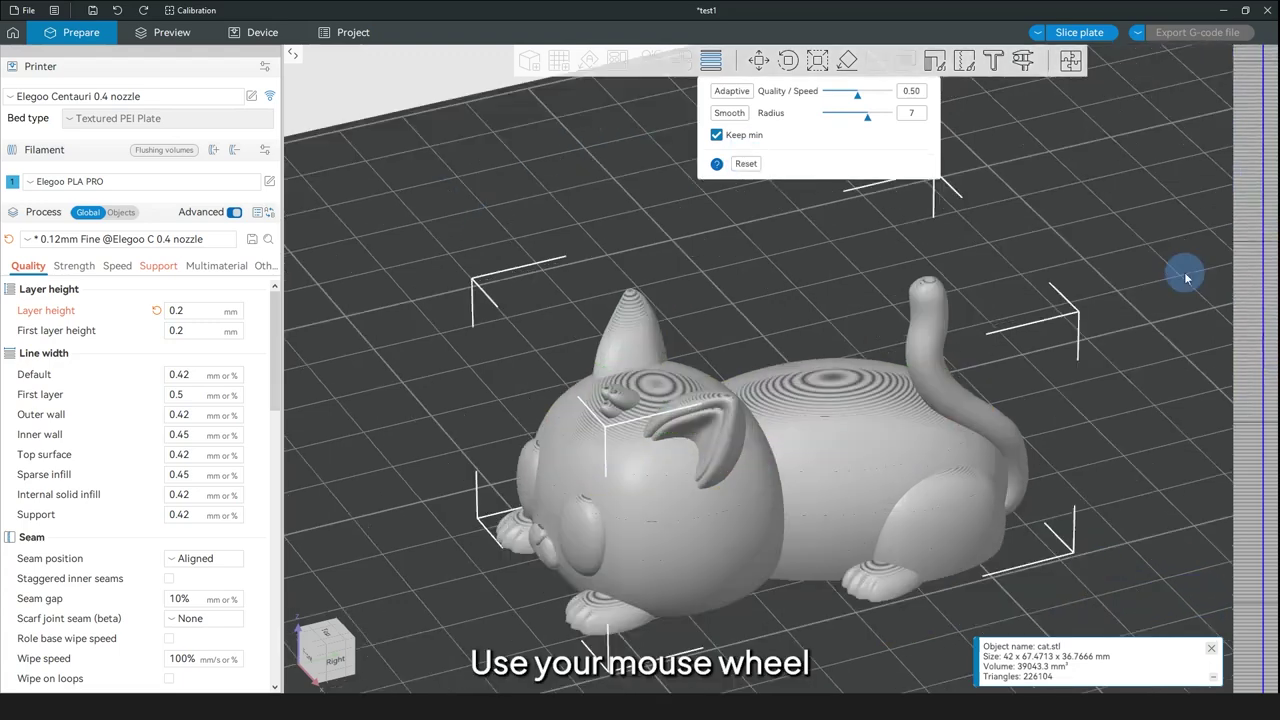
Step: Adjust the editing band's width, try 0.08 mm layers around the cat's mid-body, and restore the edited sections to the default height
scroll(1186, 275, down, 6)
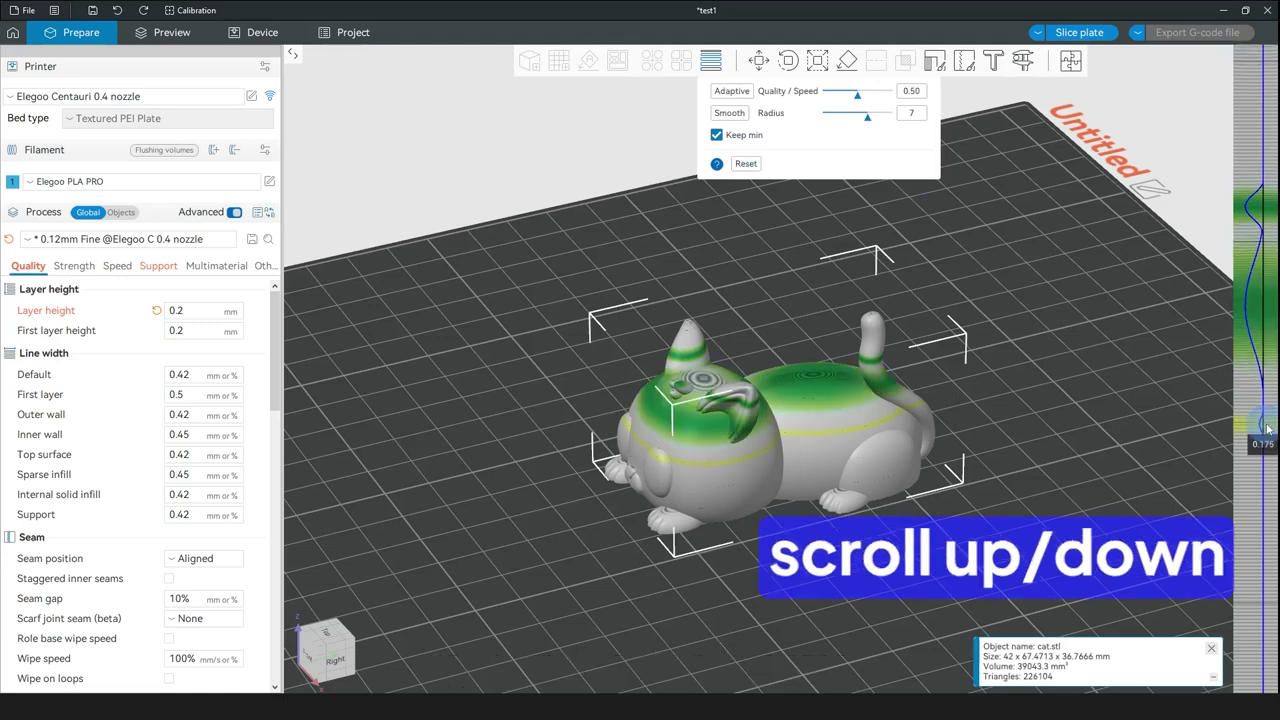
click(1267, 428)
click(1267, 428)
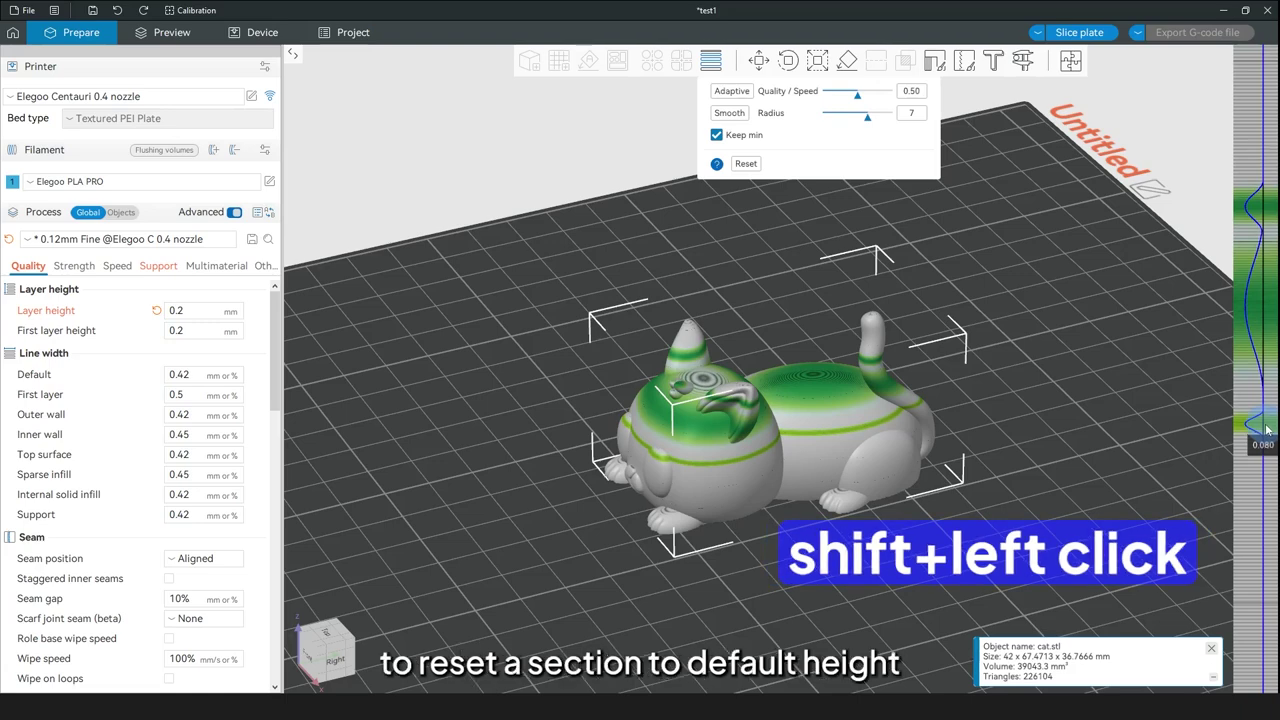
shift+click(1267, 429)
shift+click(1255, 314)
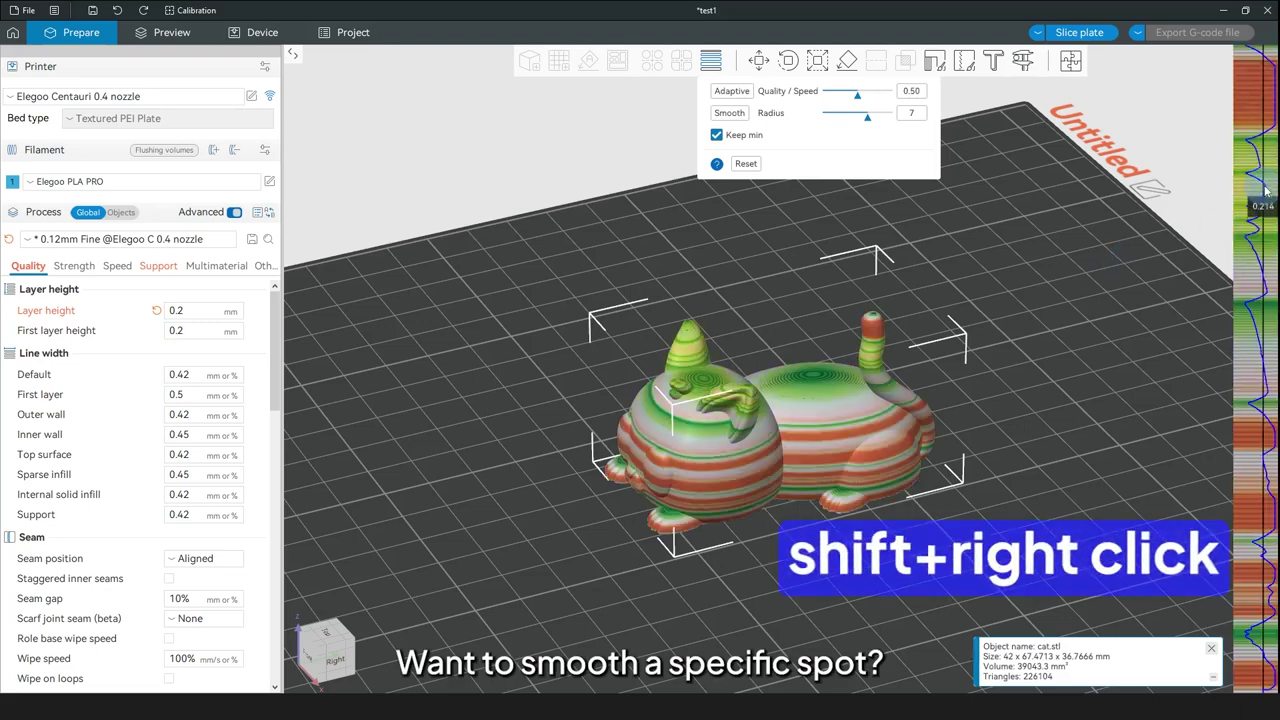
Step: Smooth the cat's adaptive layer heights along its height and locally adjust the layers of its mid-body
shift+right_drag(1266, 190, 1275, 648)
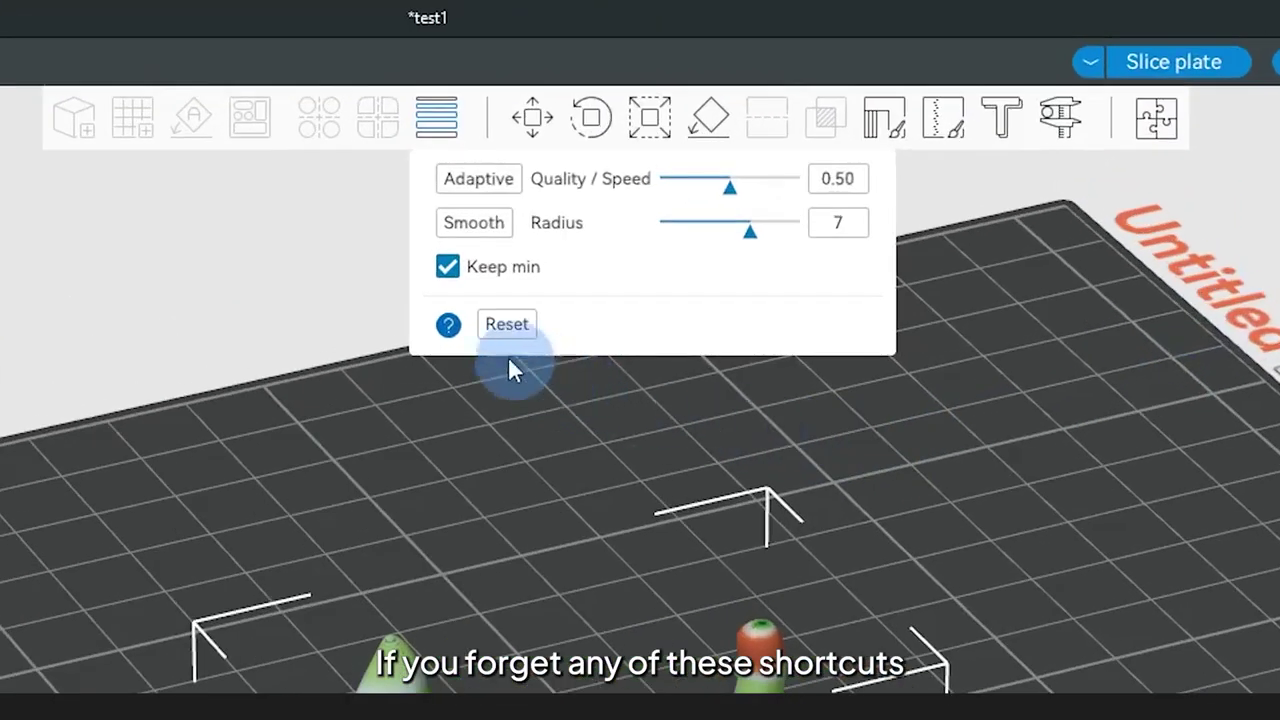
mouse_move(716, 165)
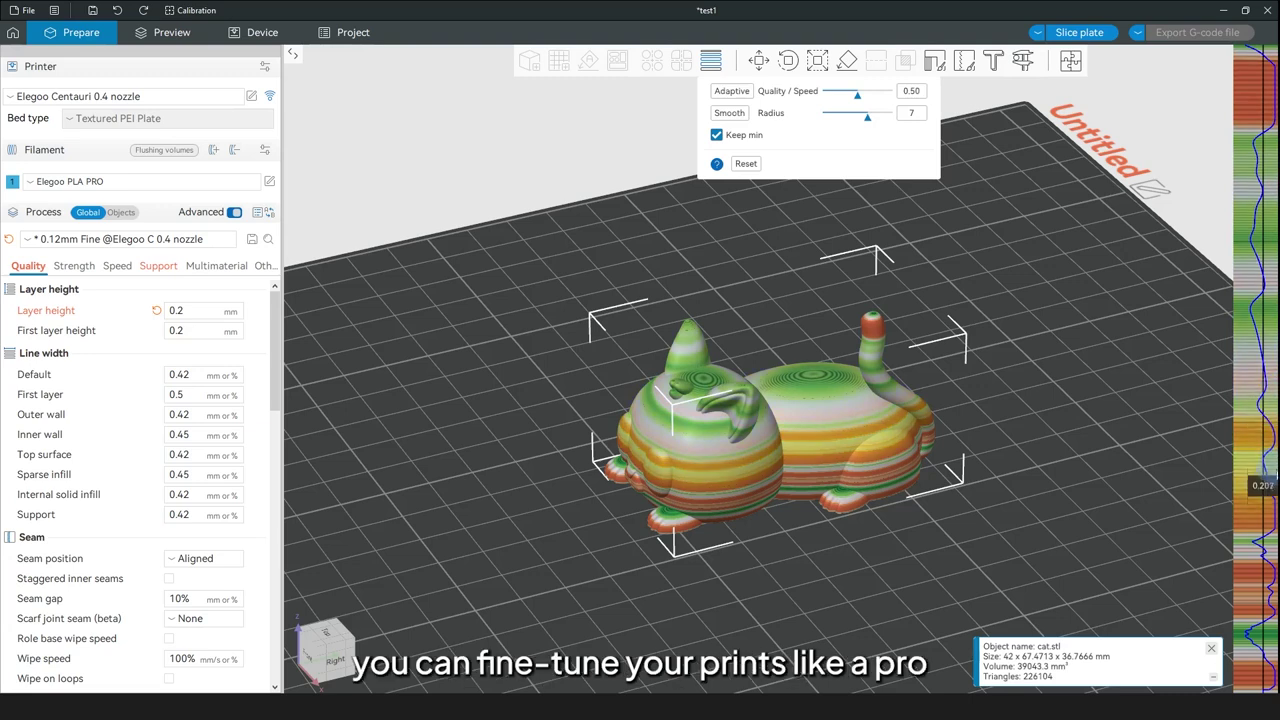
drag(1275, 484, 1275, 538)
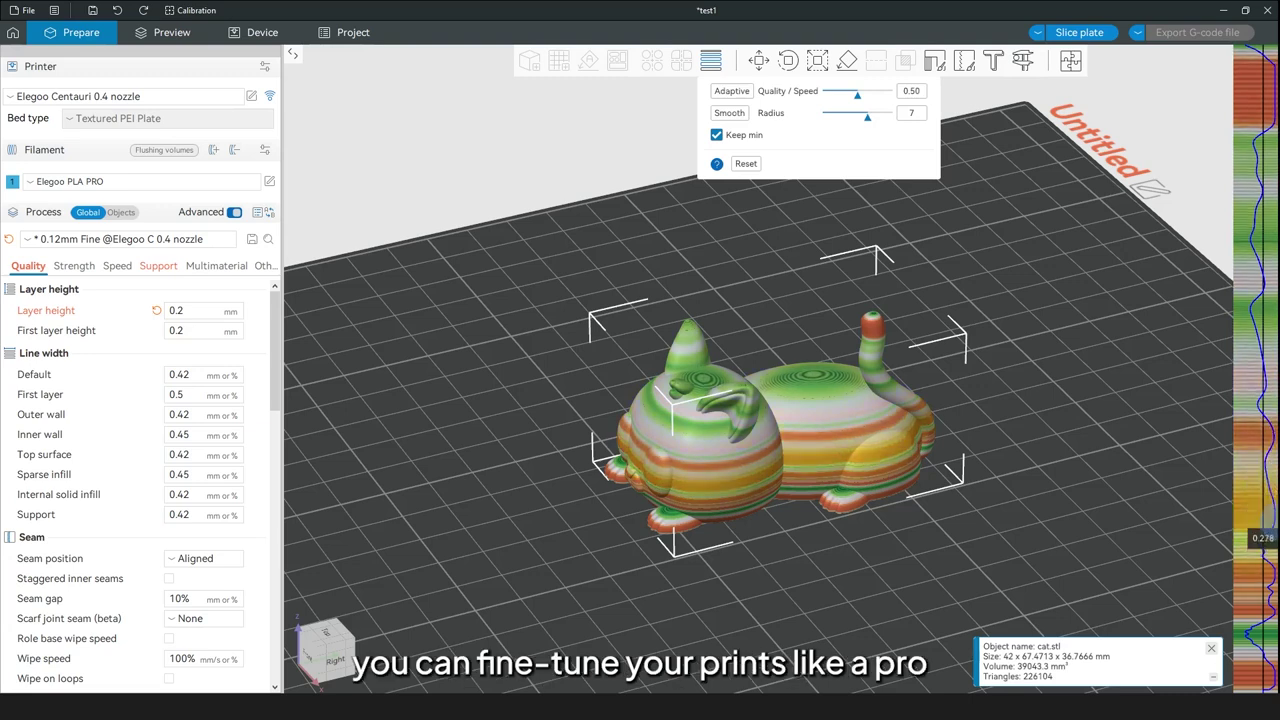